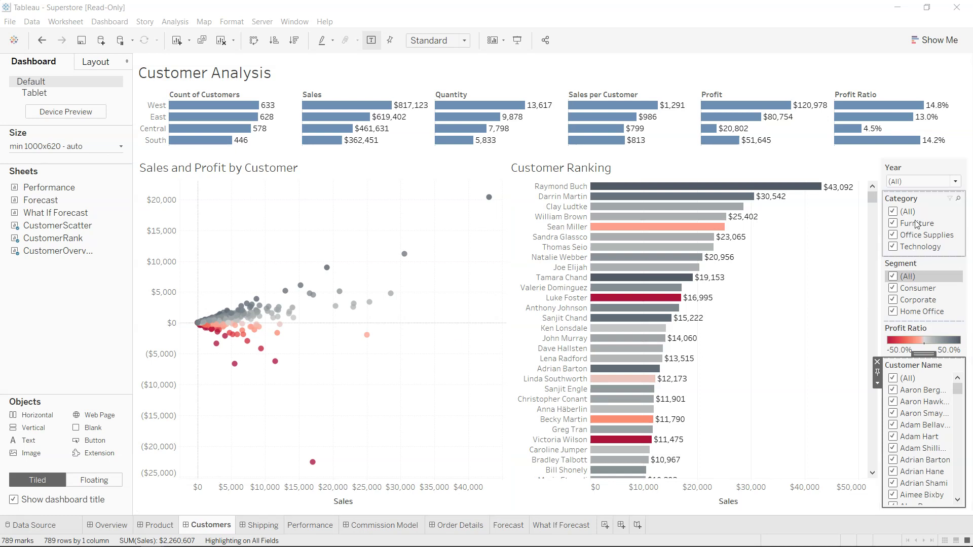
Step: Limit the Segment filter to Corporate only by unchecking Consumer and Home Office
click(915, 203)
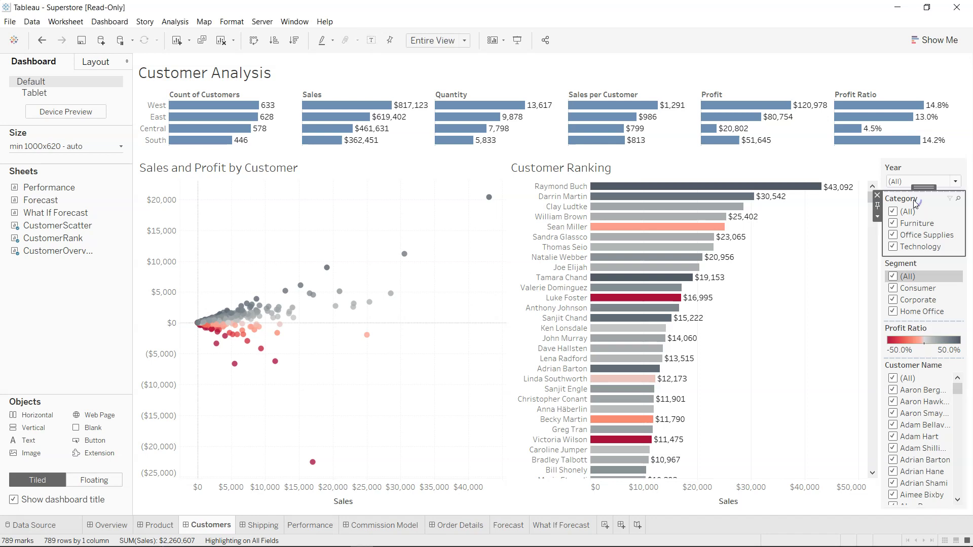
click(909, 369)
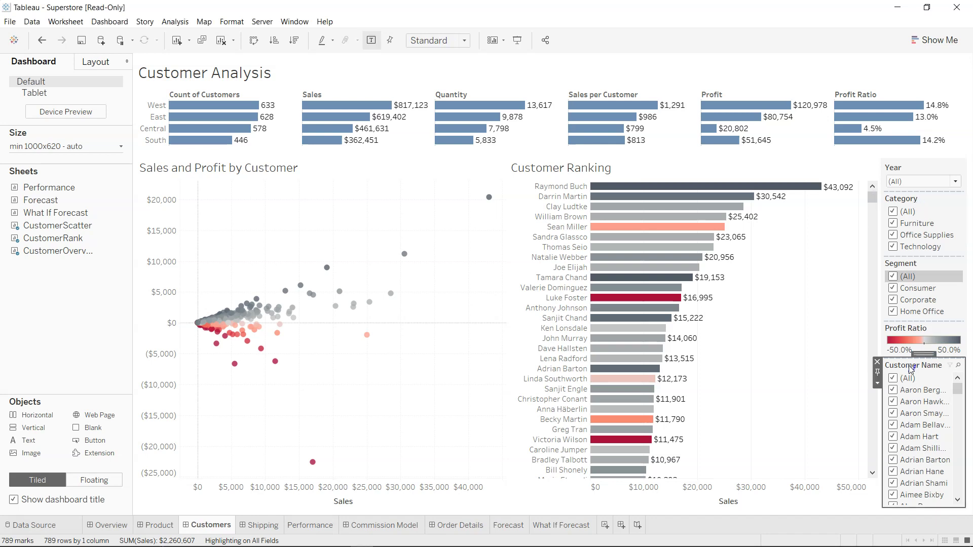
click(912, 266)
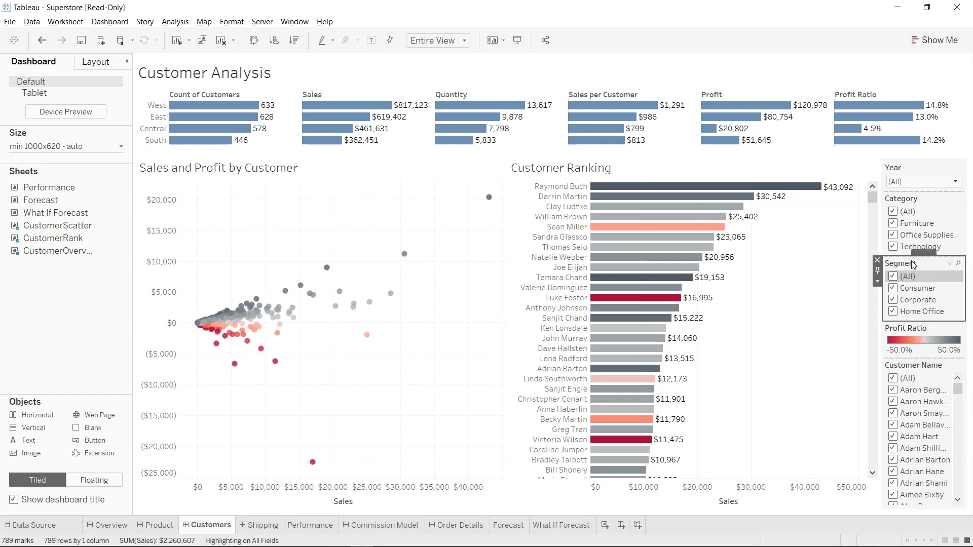
click(894, 288)
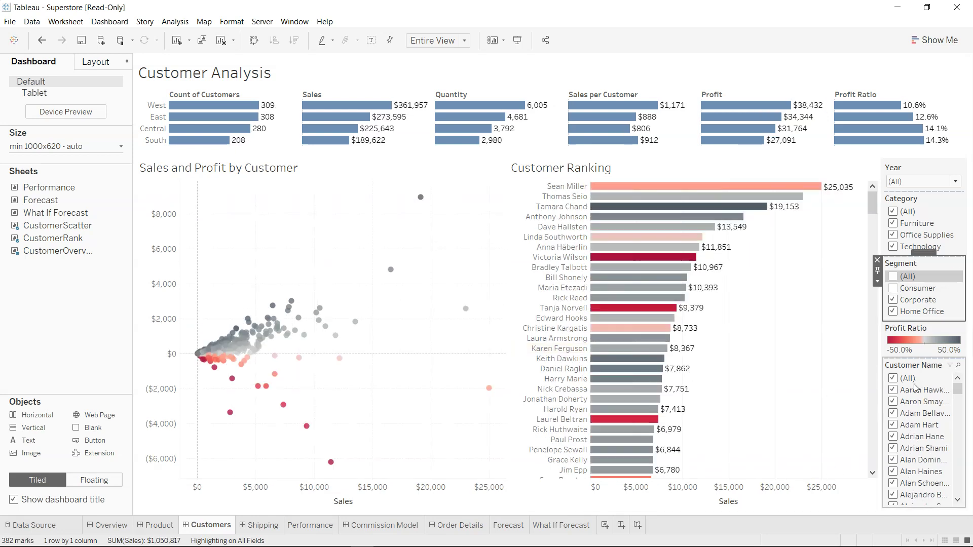
click(893, 312)
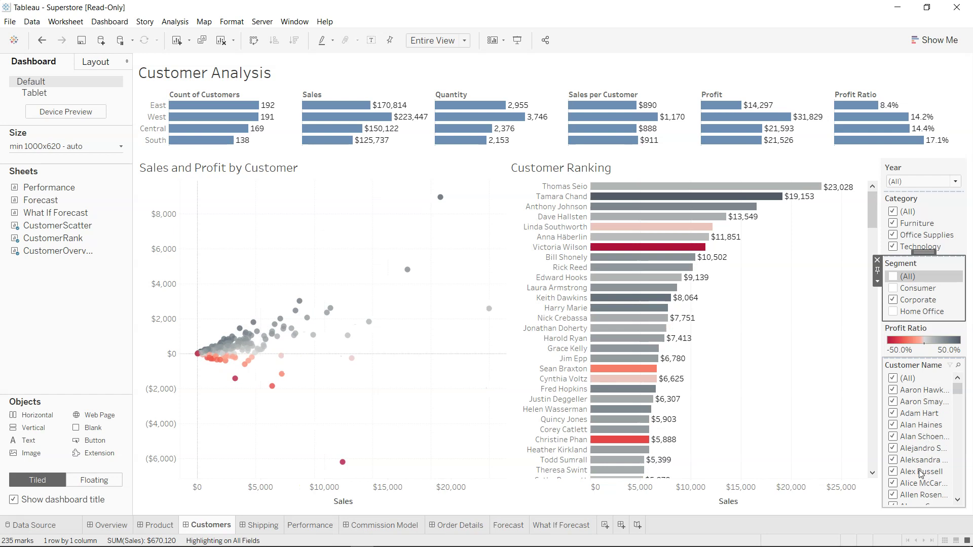
click(916, 365)
click(878, 384)
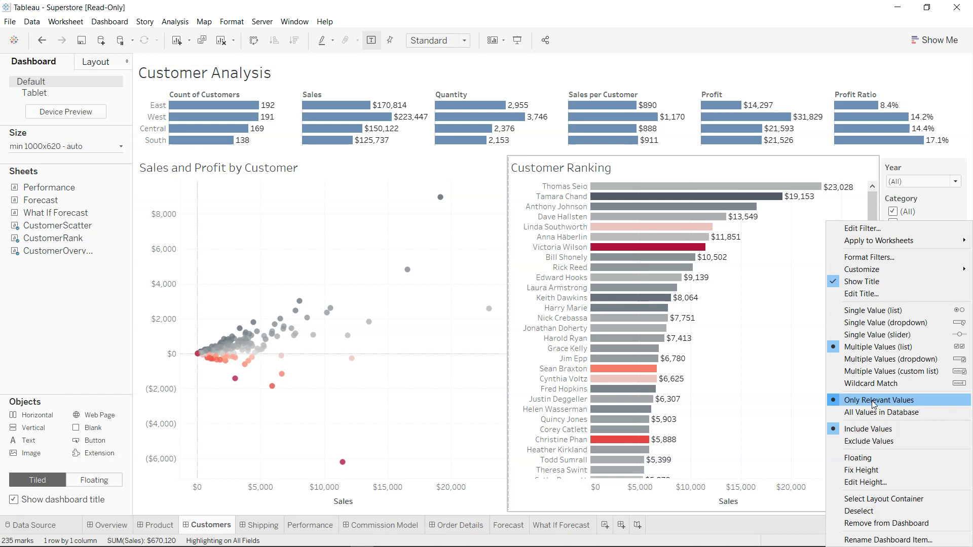
Step: Set the Customer Name filter to Only Relevant Values, then to All Values in Database
click(871, 400)
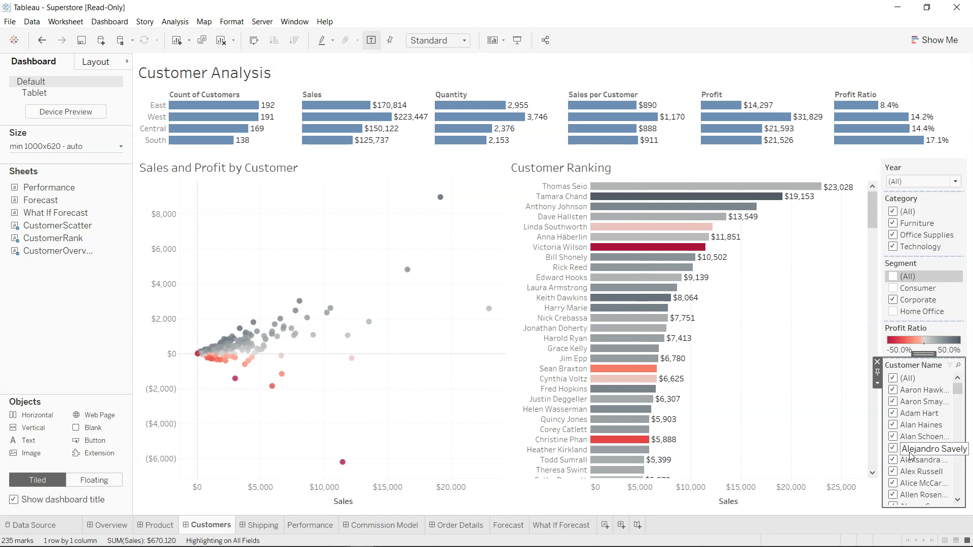
click(878, 384)
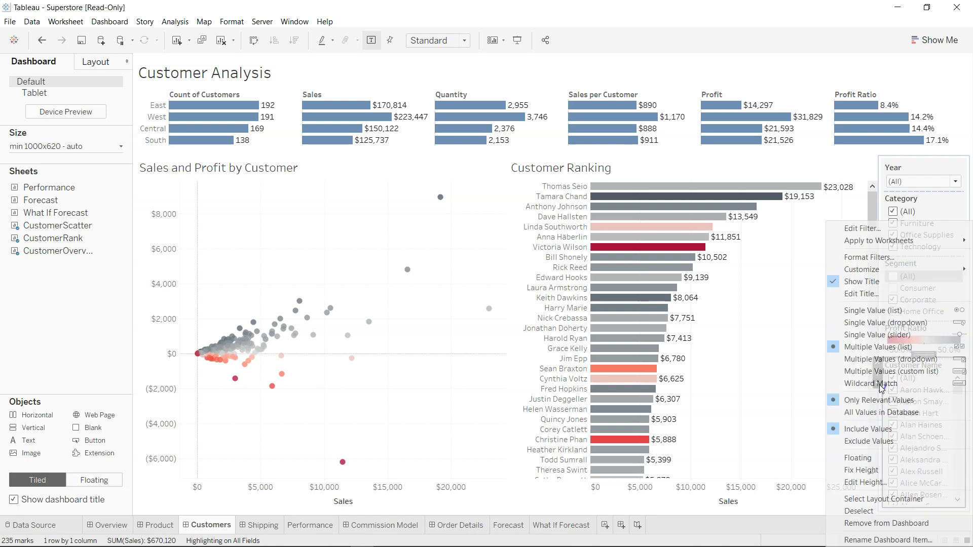
click(858, 413)
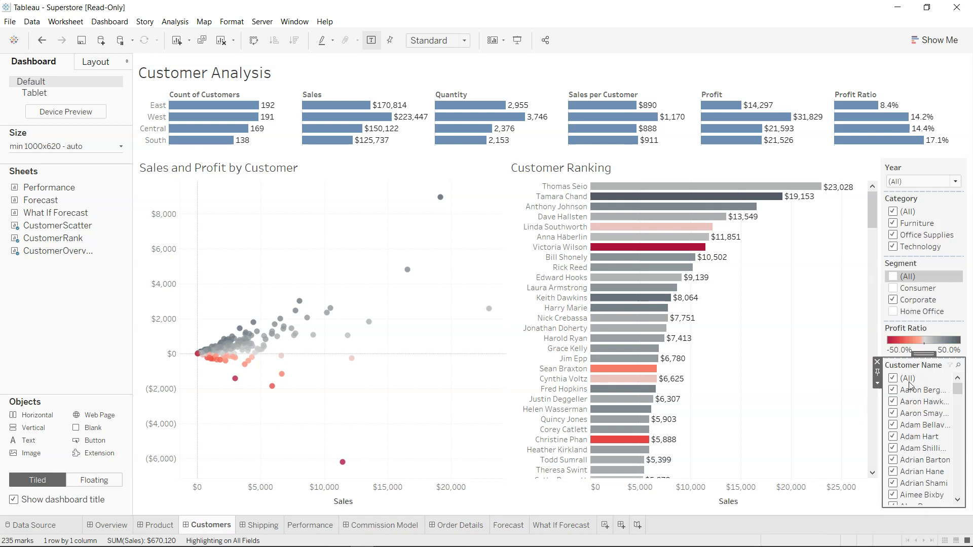
Step: Re-check Consumer and Home Office so every segment is included again
click(893, 289)
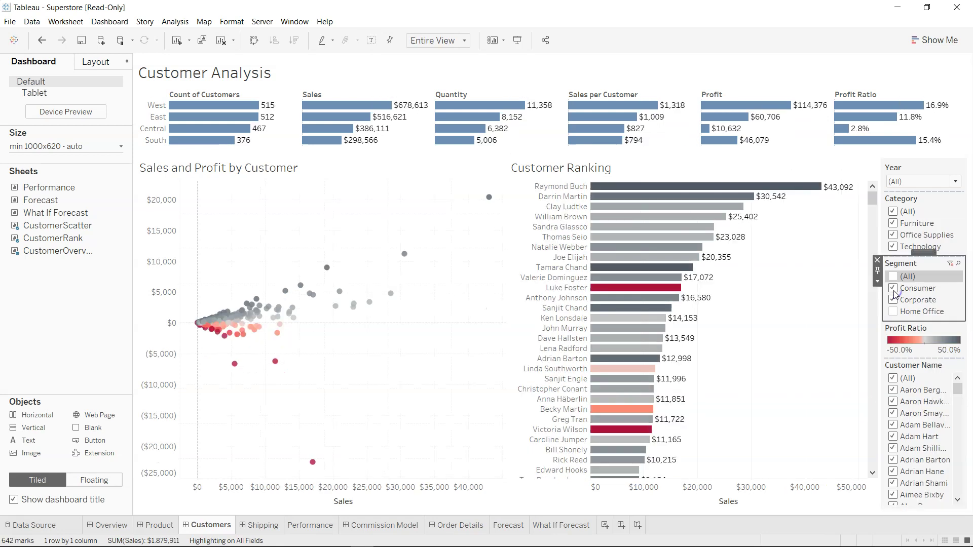
click(894, 312)
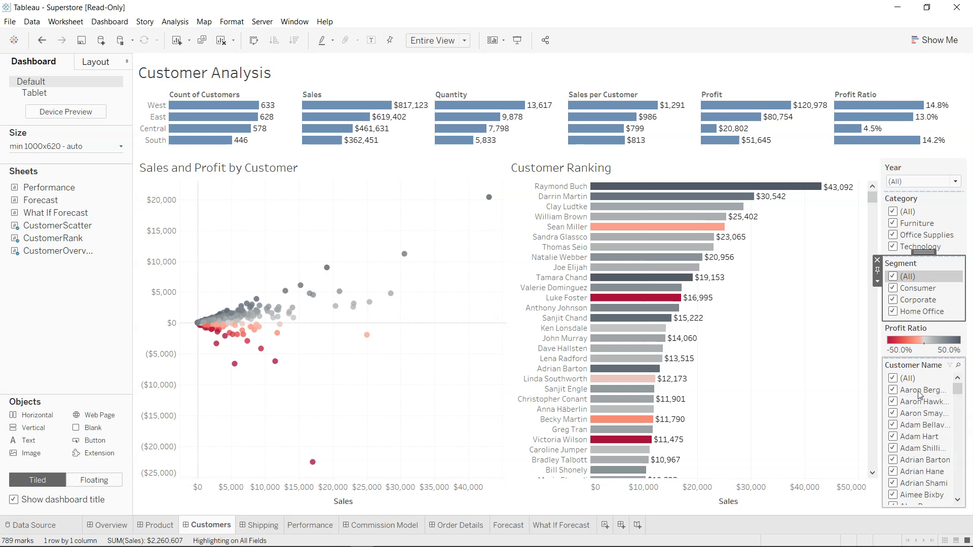
scroll(920, 461, down, 10)
scroll(920, 462, up, 10)
Step: Change the Customer Name filter to Multiple Values (dropdown)
click(927, 366)
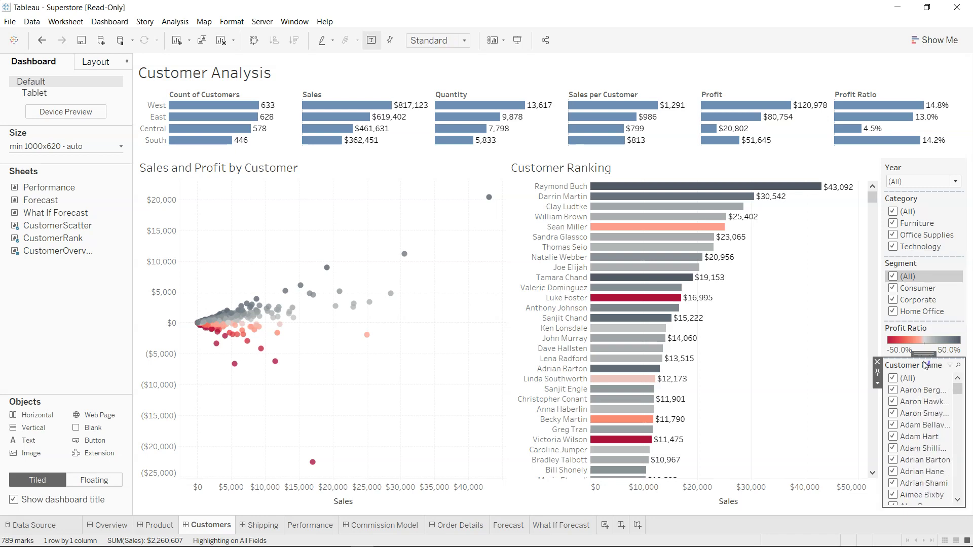
click(877, 384)
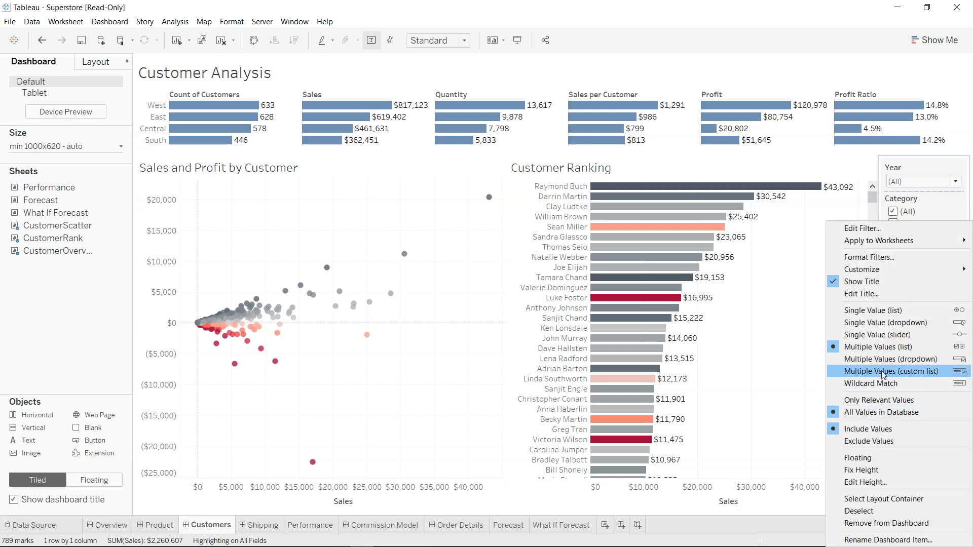
click(882, 361)
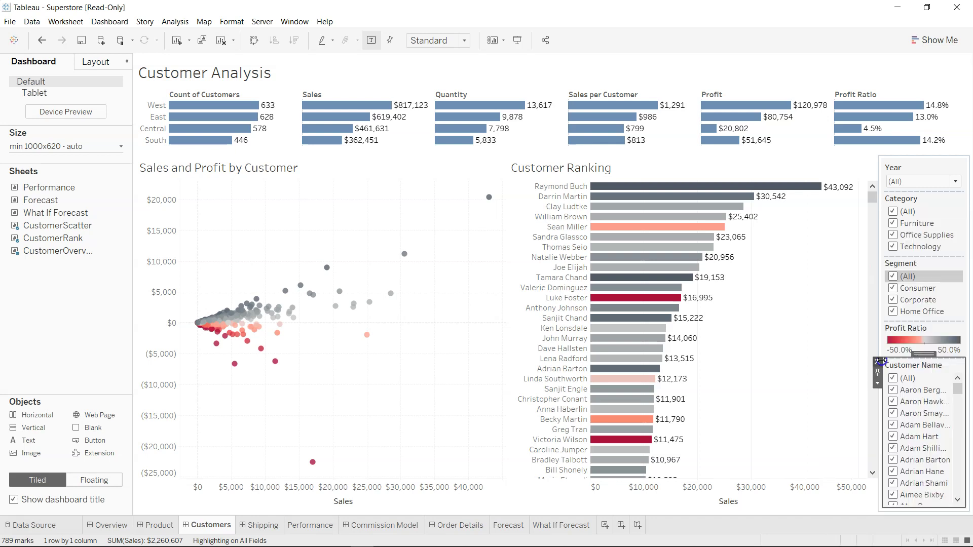
Step: Open the new Customer Name dropdown, browse the names, and close it again
click(955, 380)
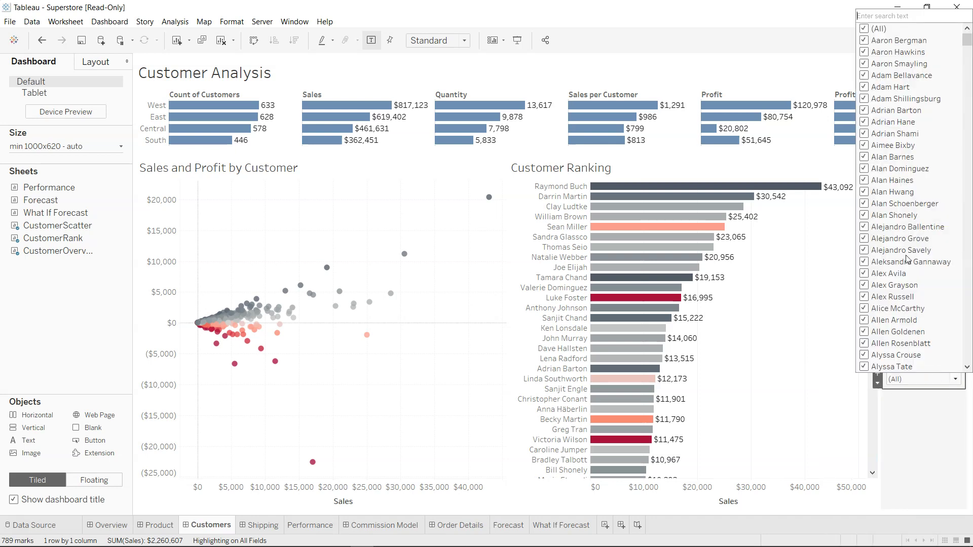
scroll(907, 259, down, 14)
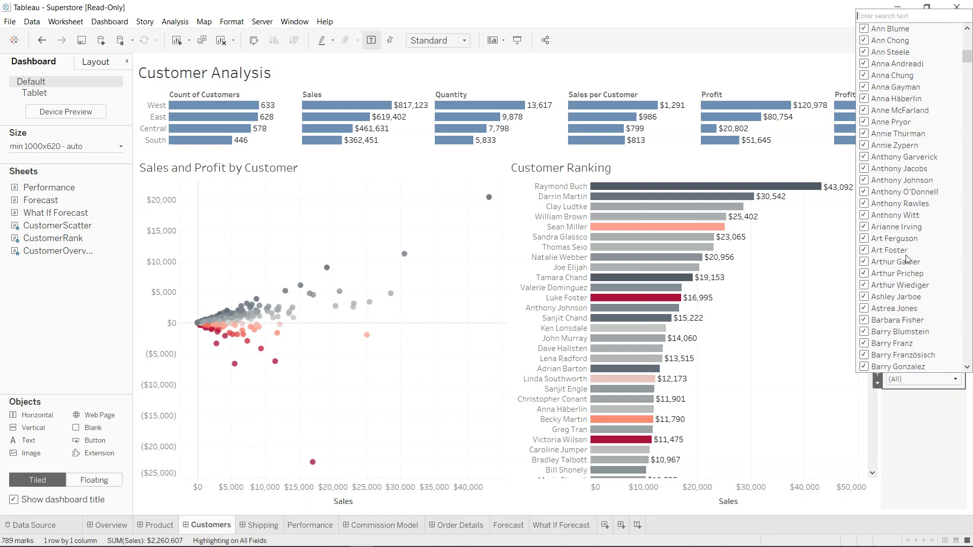
scroll(908, 260, up, 10)
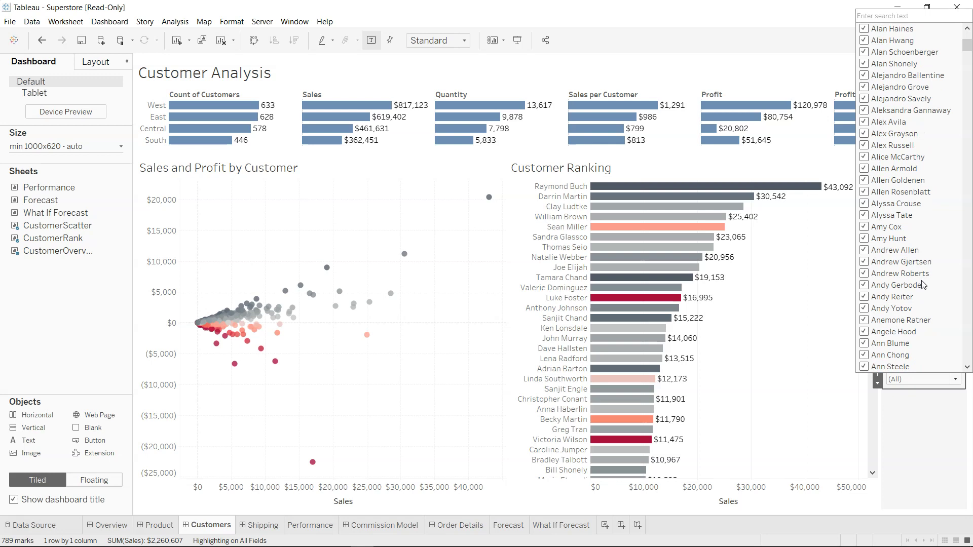
scroll(923, 285, up, 5)
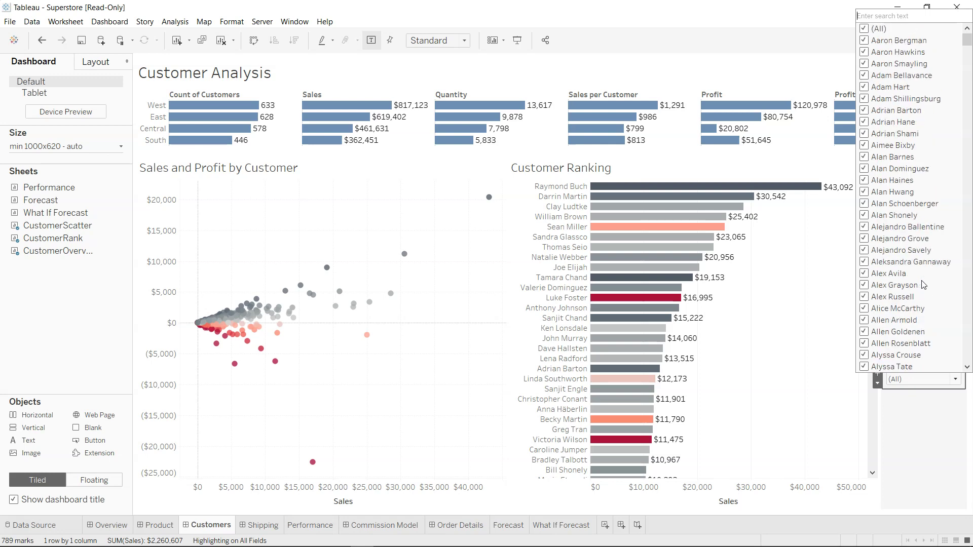
click(935, 429)
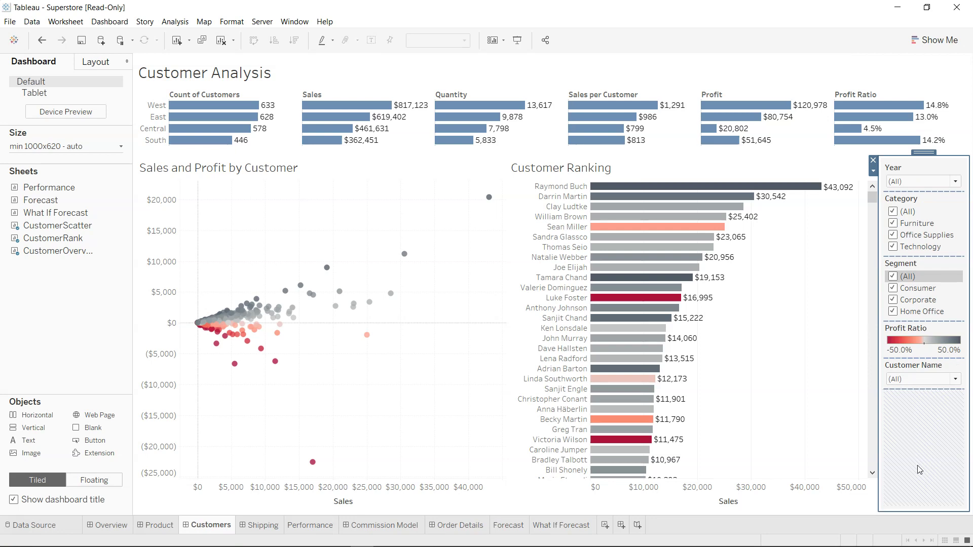
click(946, 380)
scroll(940, 318, down, 15)
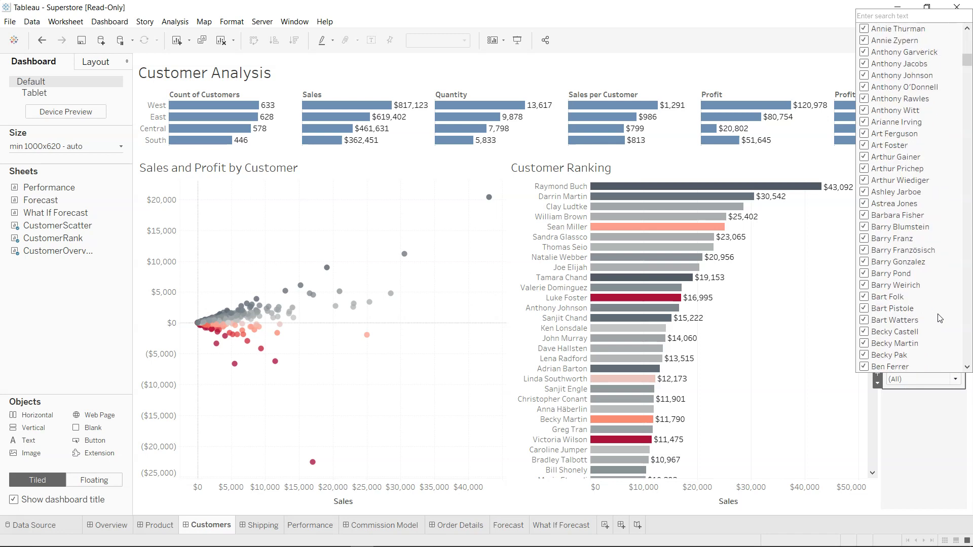
click(955, 380)
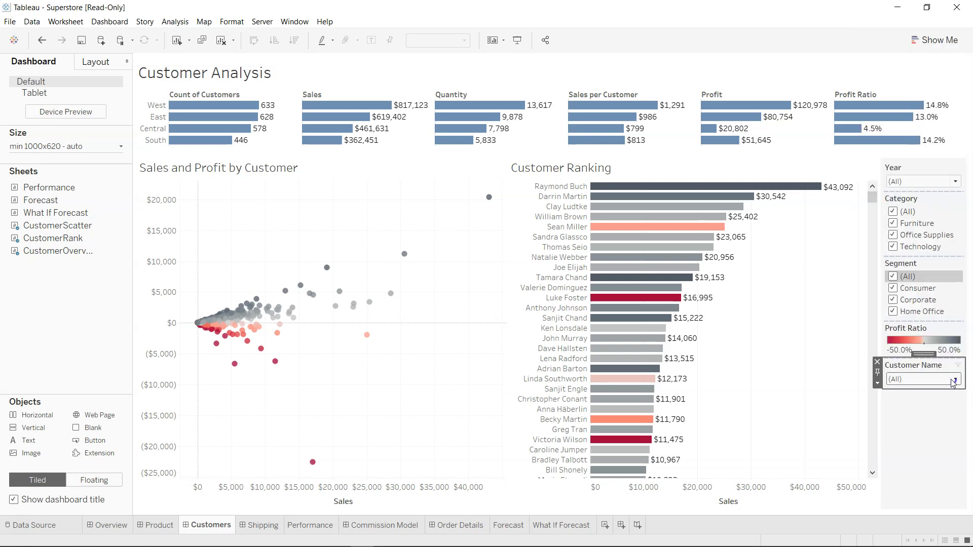
Step: Enable Customize > Show Apply Button on the Customer Name filter and open its checklist
click(878, 384)
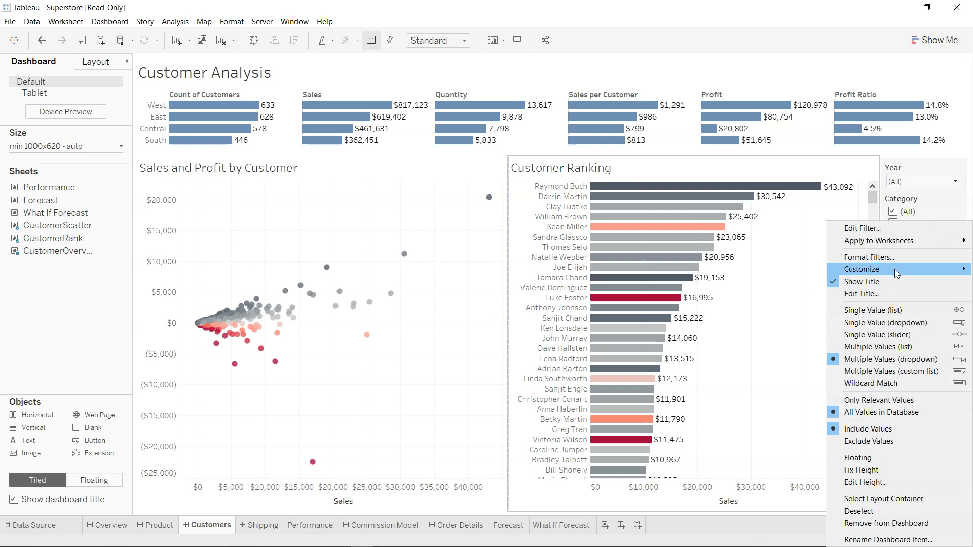
mouse_move(897, 269)
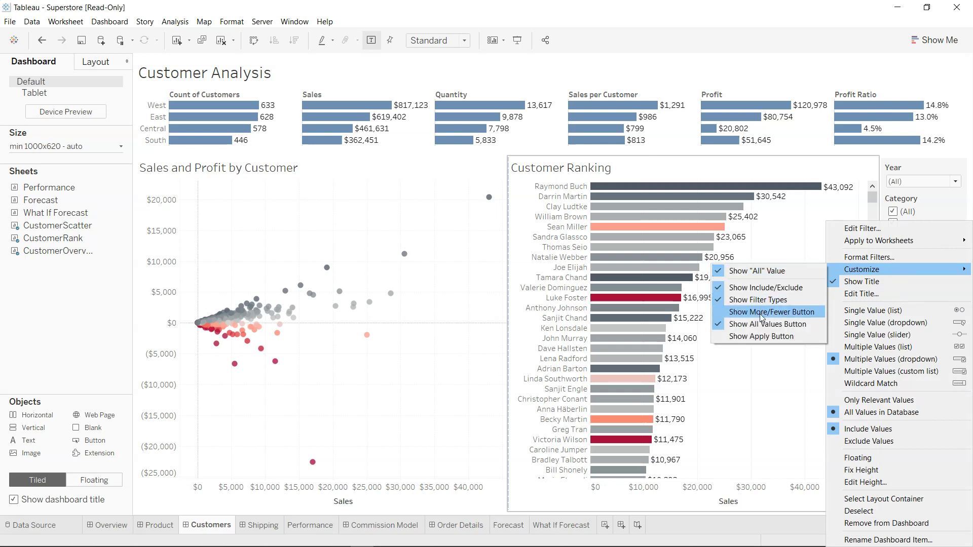
click(764, 335)
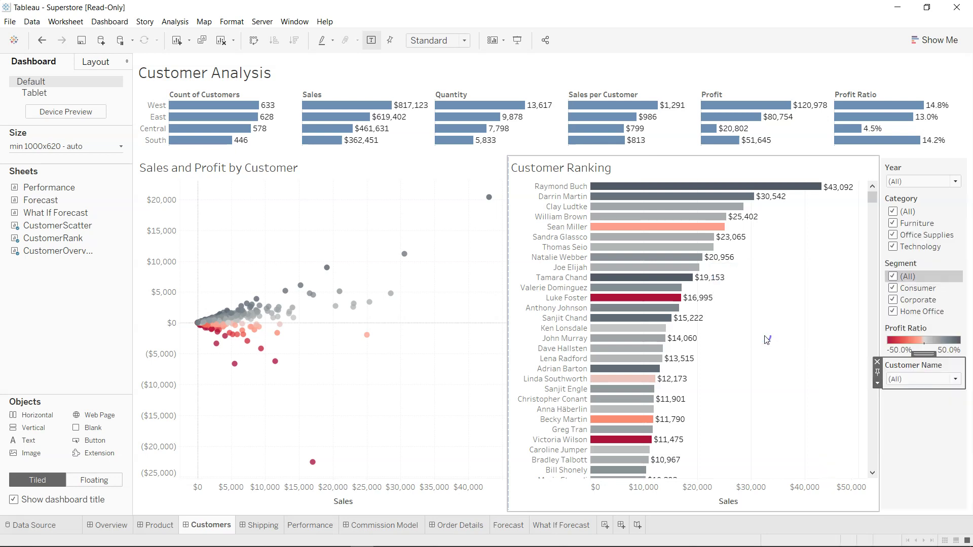
click(956, 380)
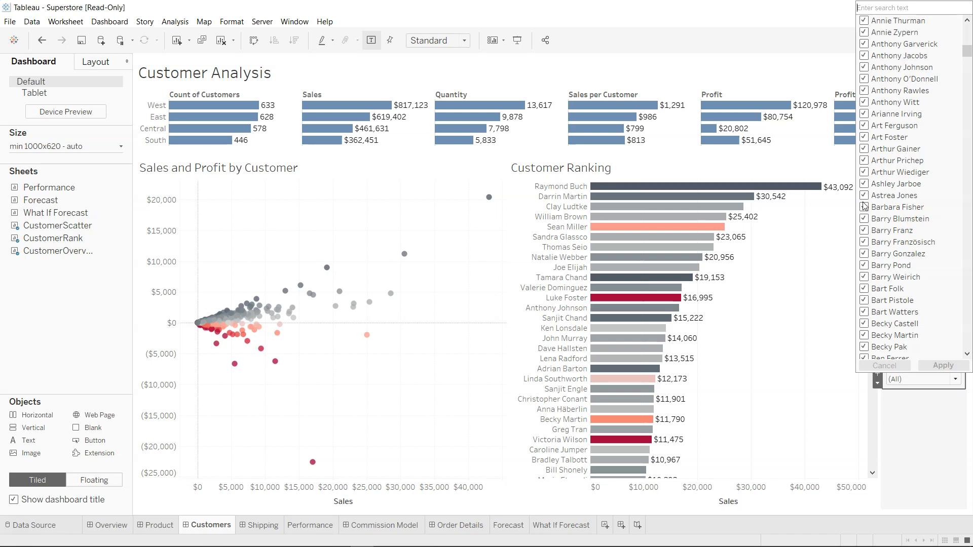
Step: Untick five consecutive customers in the Customer Name list and apply the change
click(864, 218)
click(864, 230)
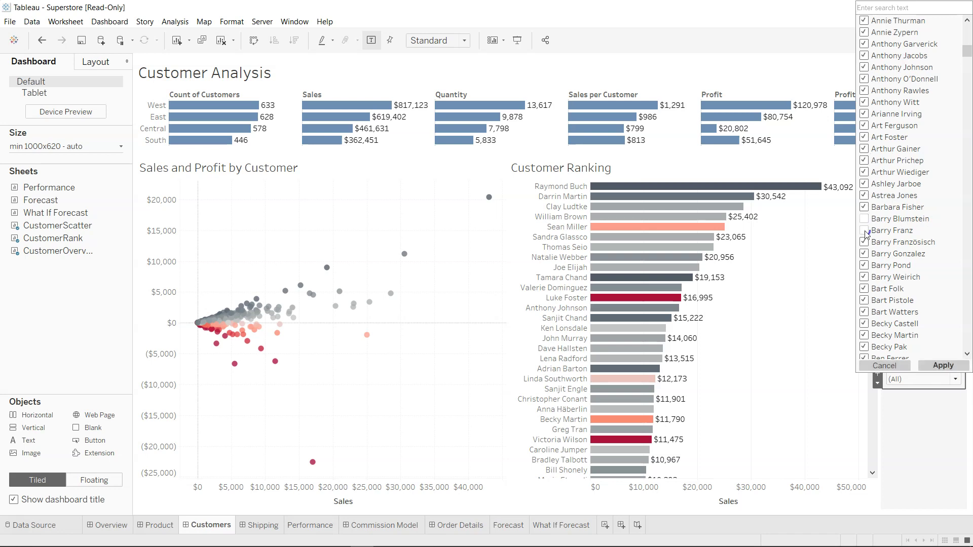
click(864, 242)
click(865, 254)
click(865, 265)
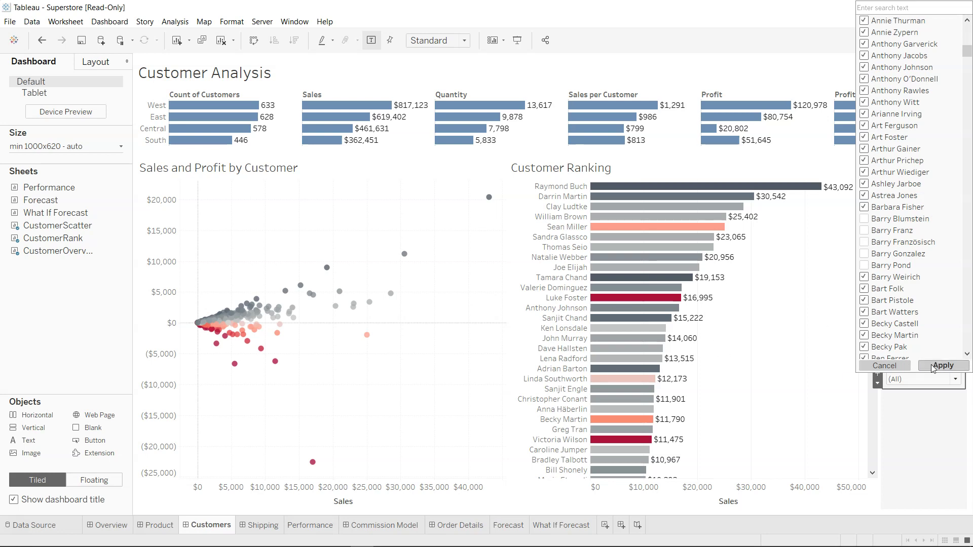
click(949, 366)
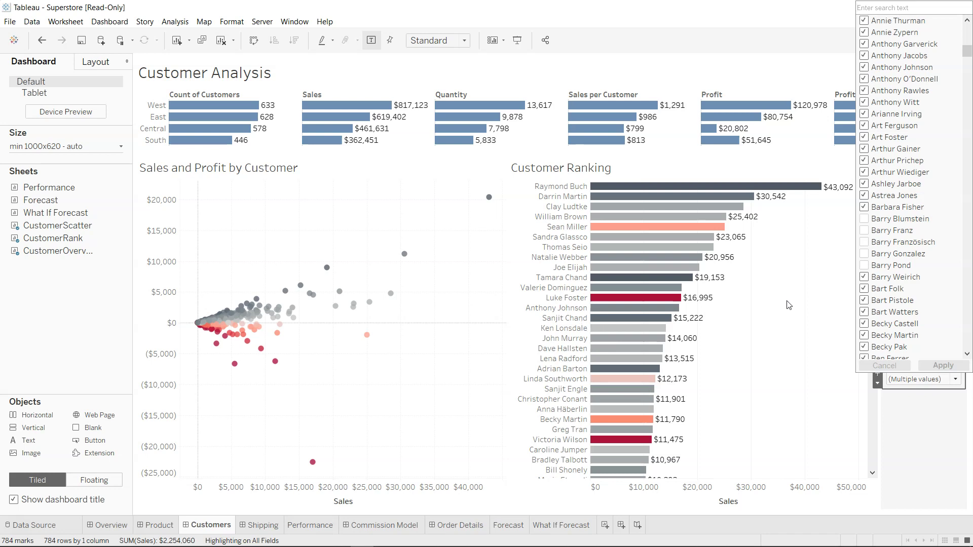
Step: Close the name list and confirm the Customer Name filter stays Multiple Values (dropdown)
click(896, 388)
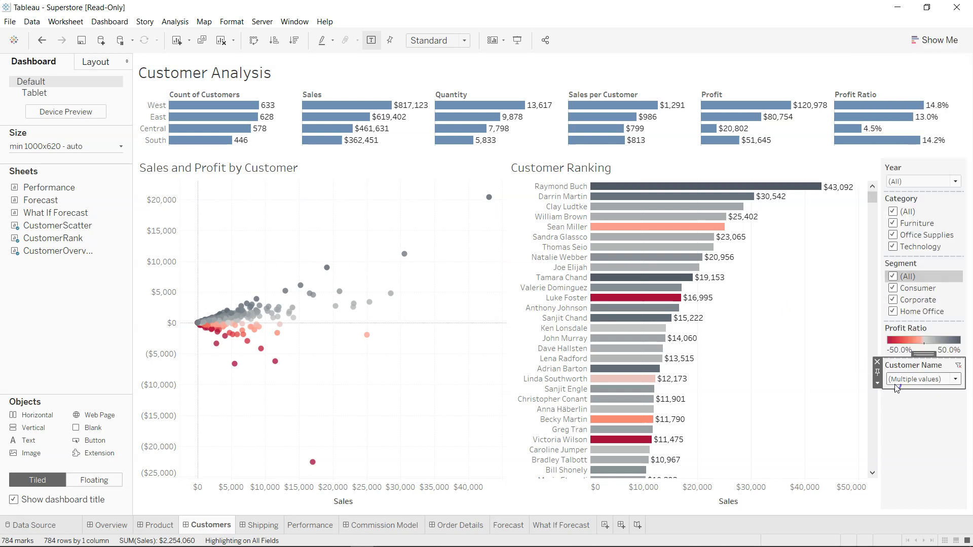
click(880, 384)
right_click(881, 385)
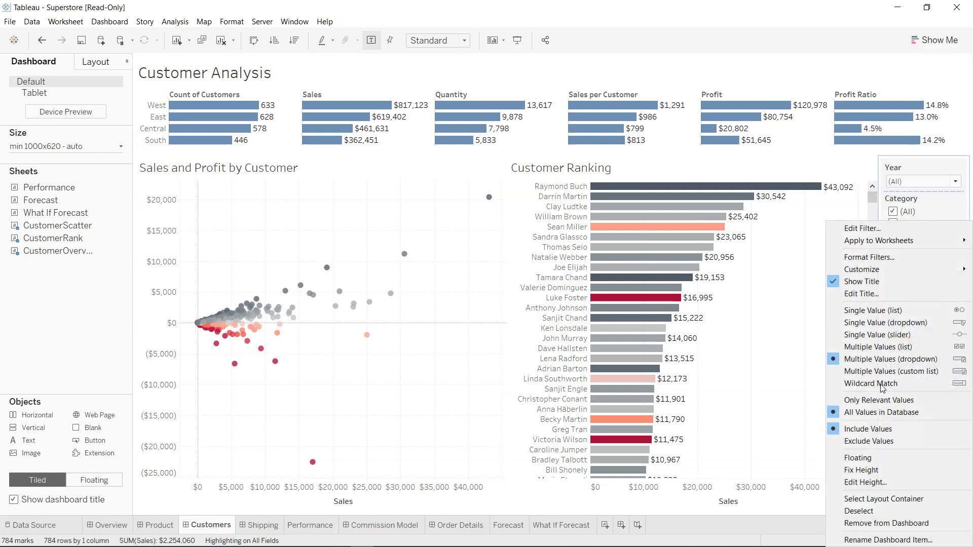
key(Escape)
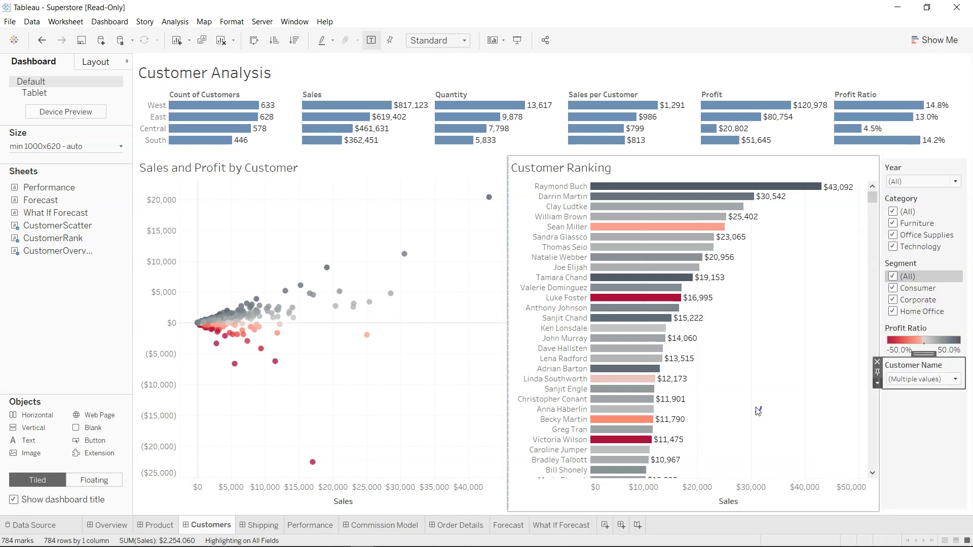
click(877, 384)
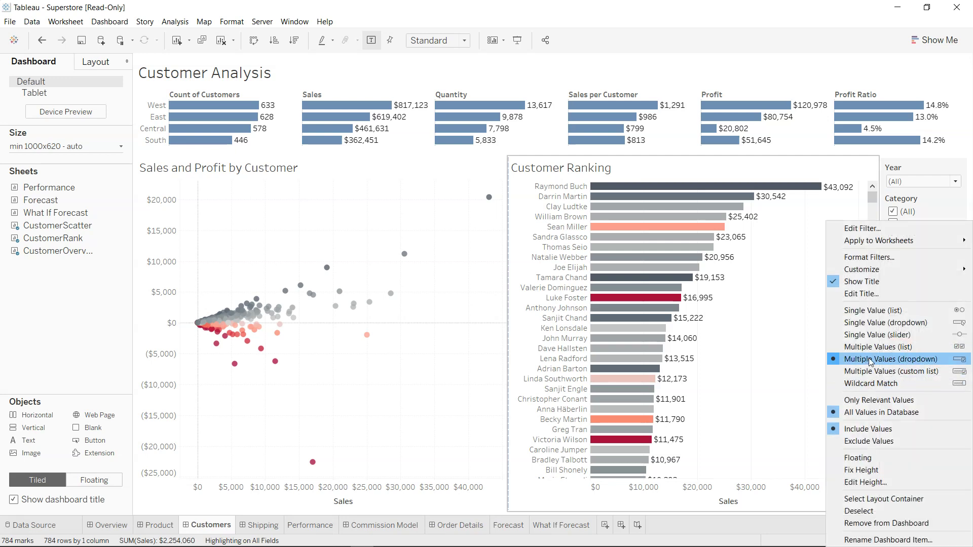
click(869, 357)
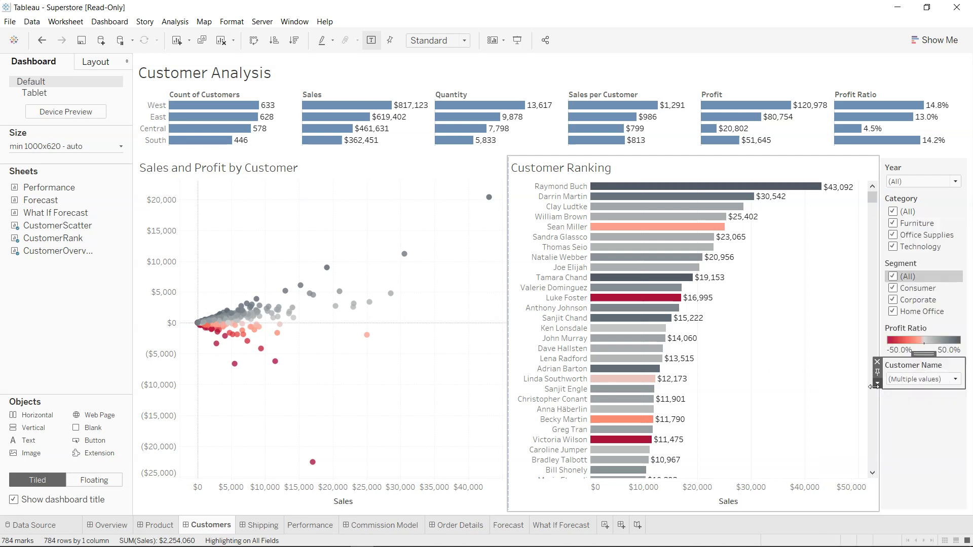
Step: Review the filter's Customize options, attempt Exclude Values, and open the customer list
click(877, 385)
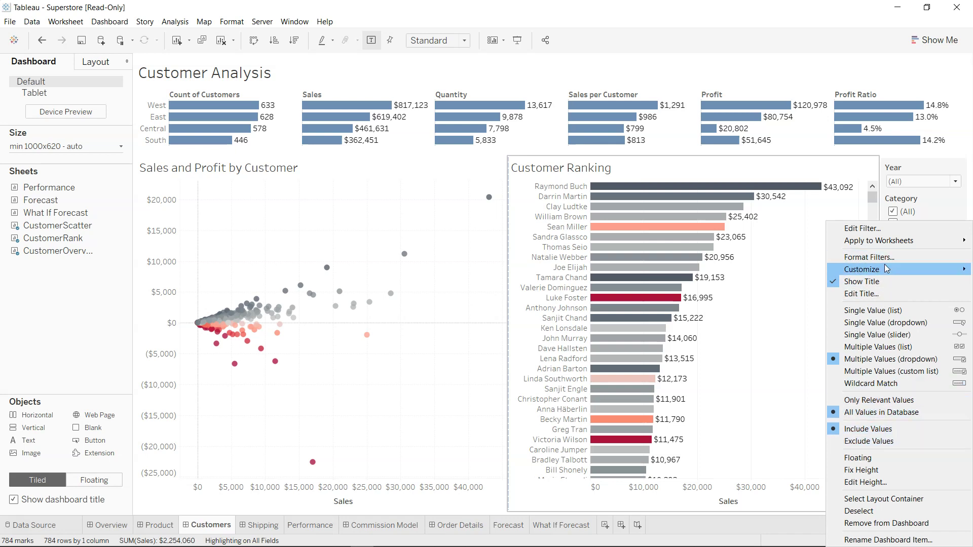
mouse_move(884, 269)
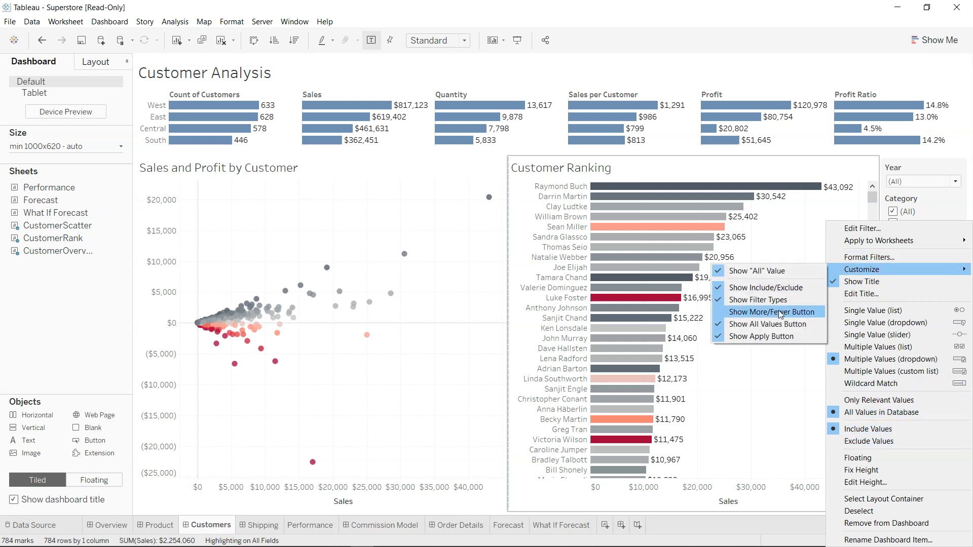
click(876, 199)
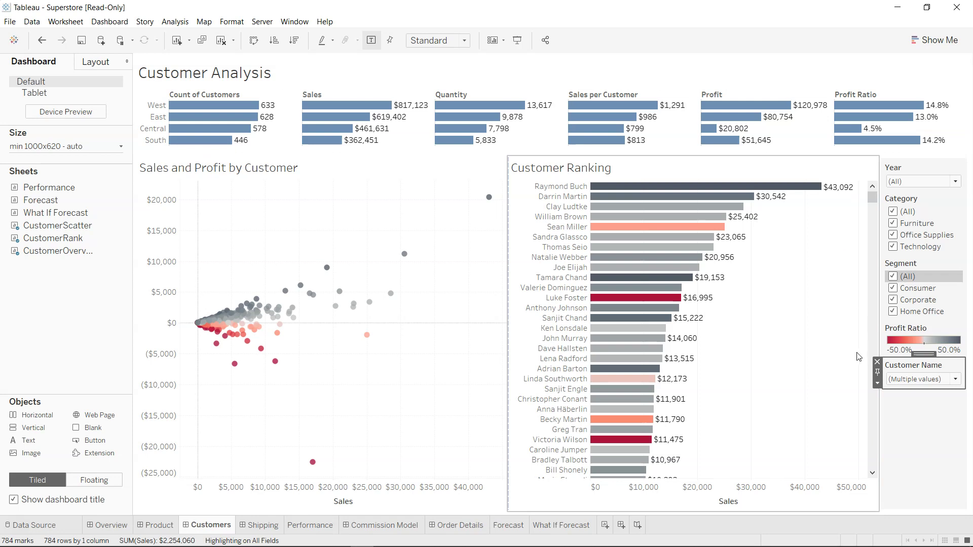
click(878, 384)
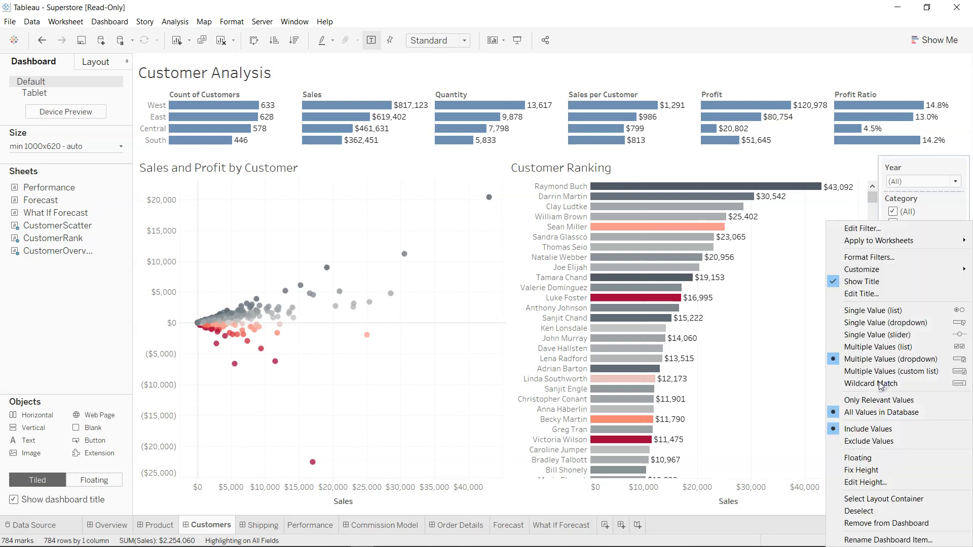
click(865, 442)
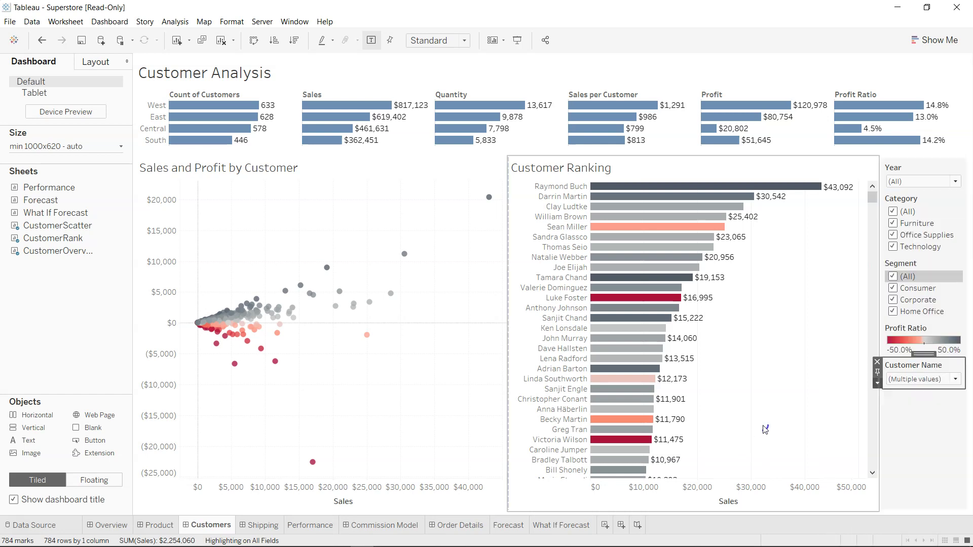
click(922, 381)
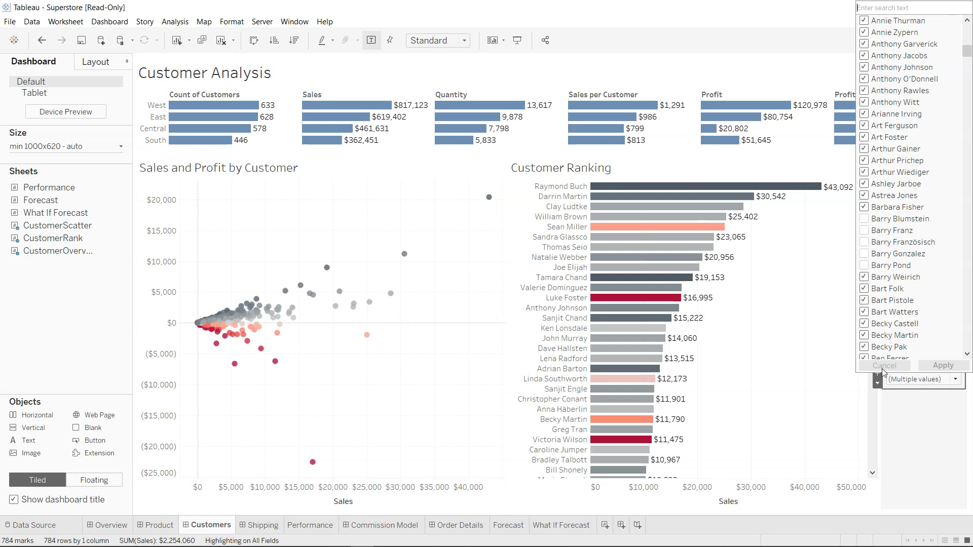
Step: Switch the Customer Name filter to Exclude Values and reopen its value list
click(878, 384)
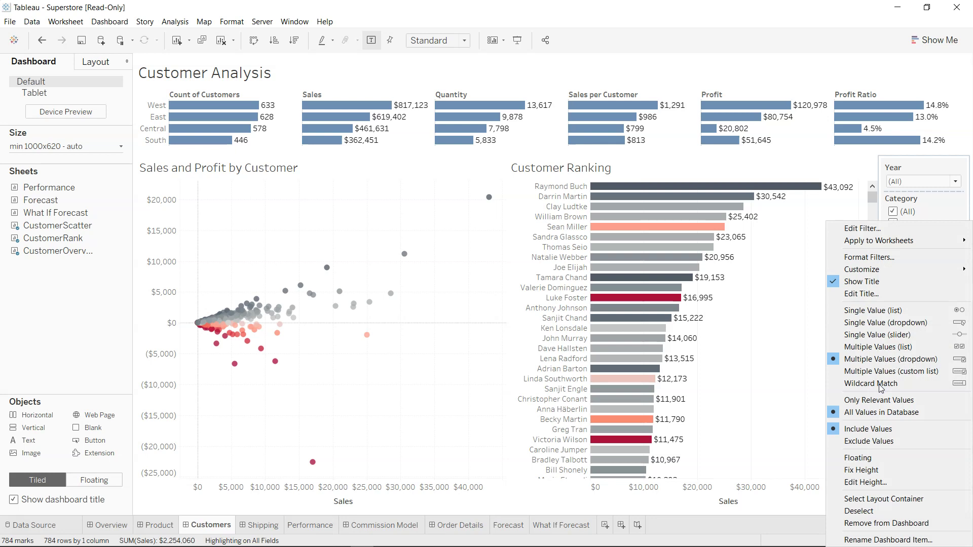
click(861, 441)
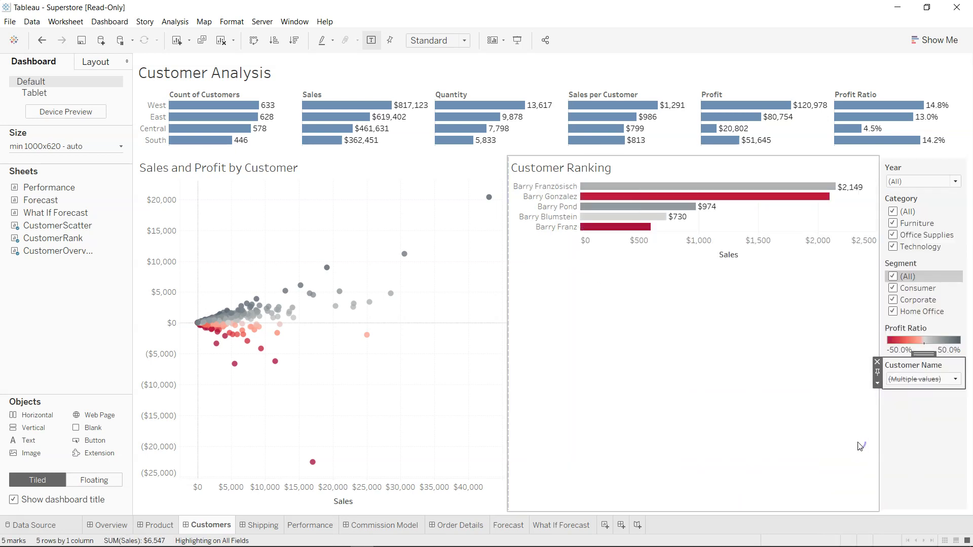
click(923, 381)
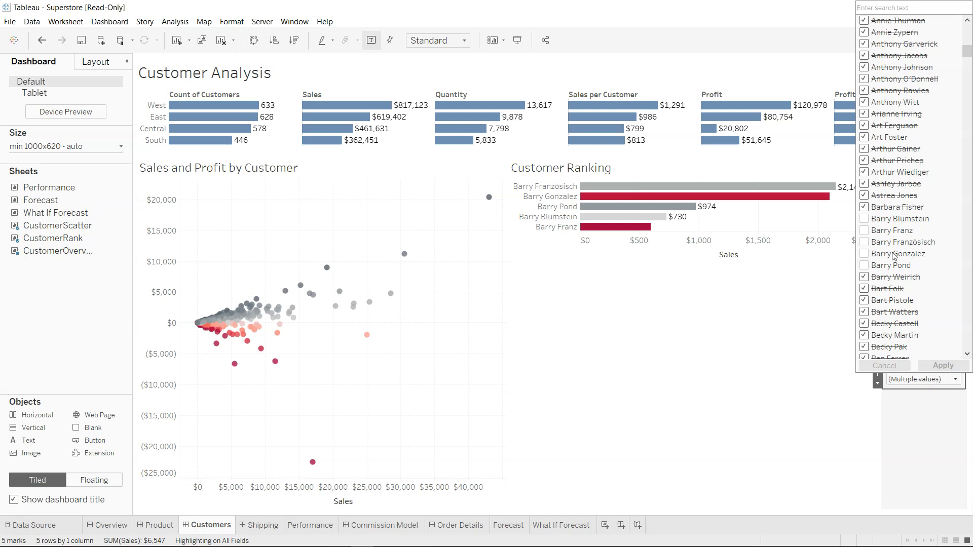
Step: Untick six more customers and apply, bringing Customer Ranking to 11 customers
click(864, 207)
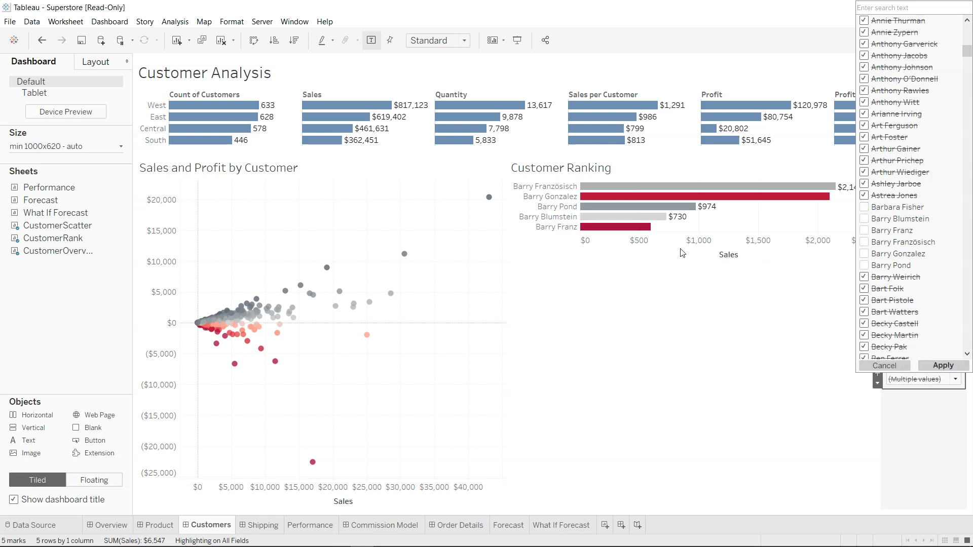
click(864, 277)
click(865, 289)
click(866, 301)
click(865, 312)
click(865, 324)
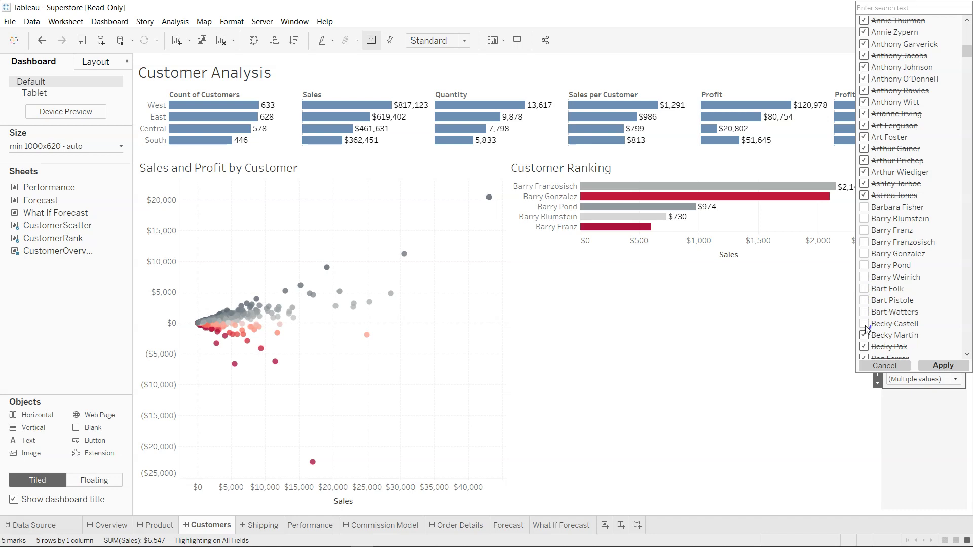
click(939, 365)
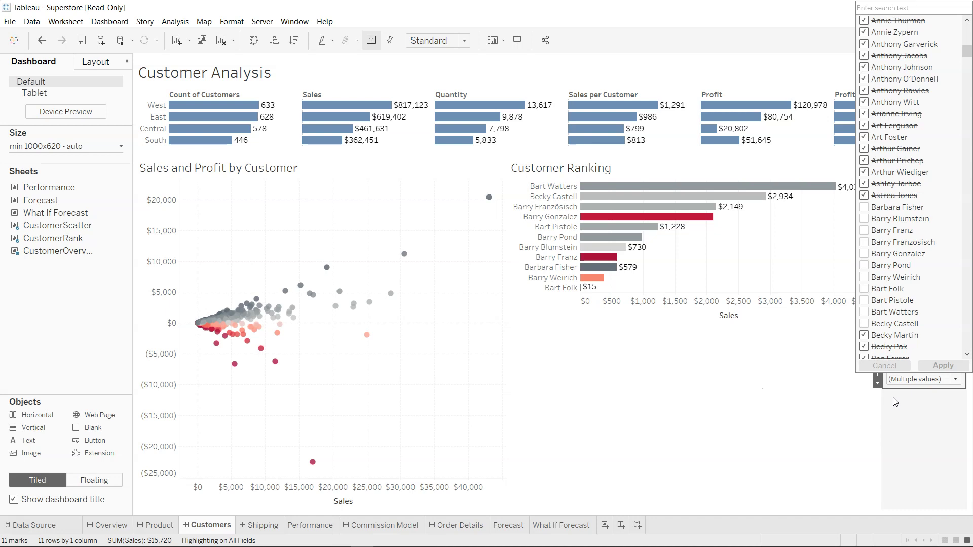
click(880, 386)
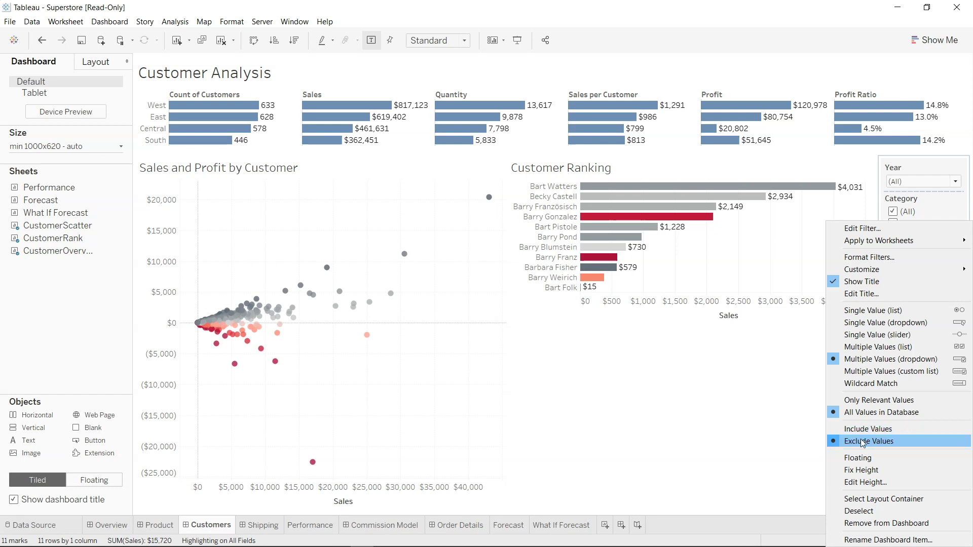
click(712, 448)
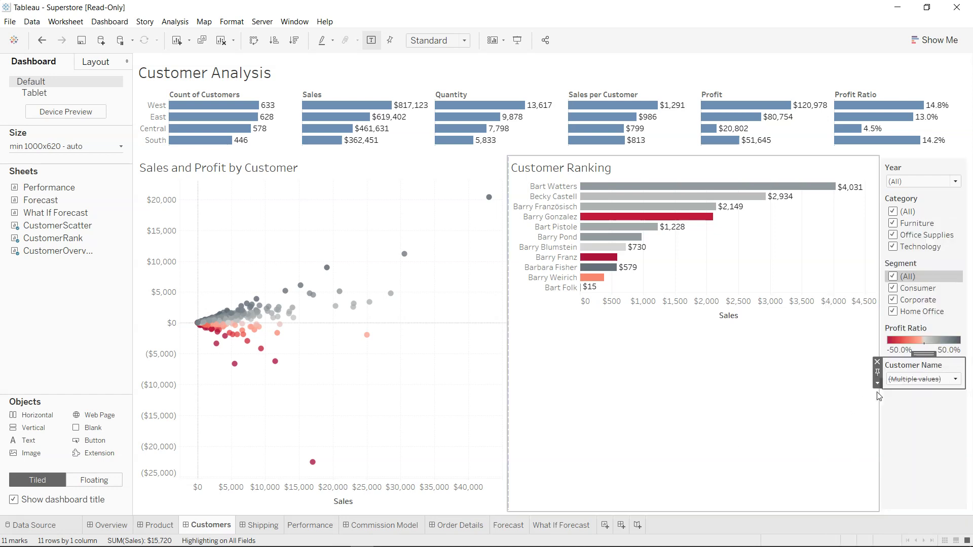
click(911, 380)
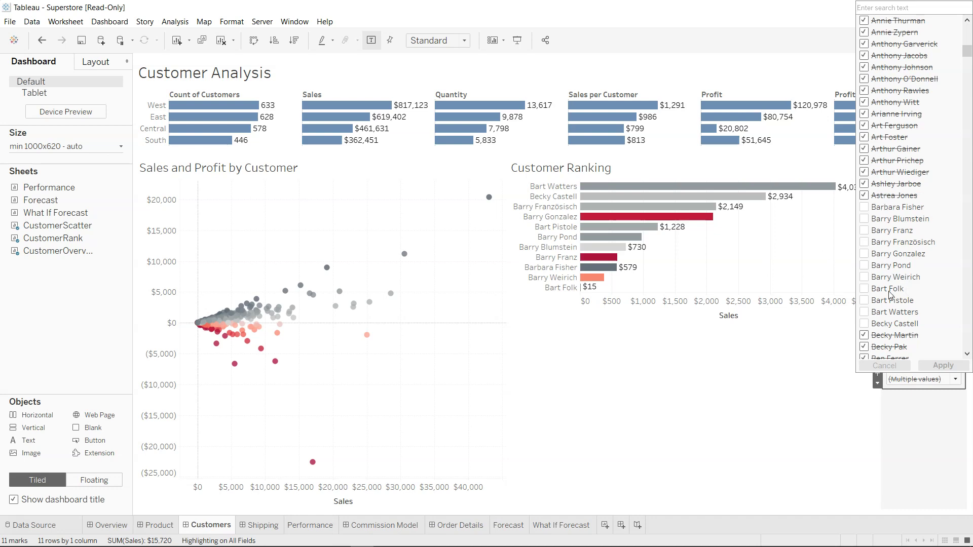
click(774, 403)
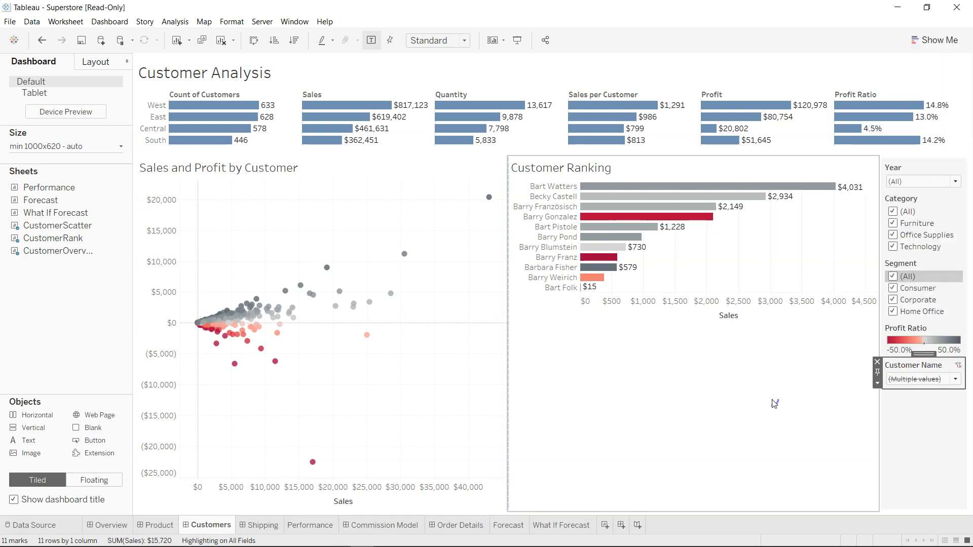